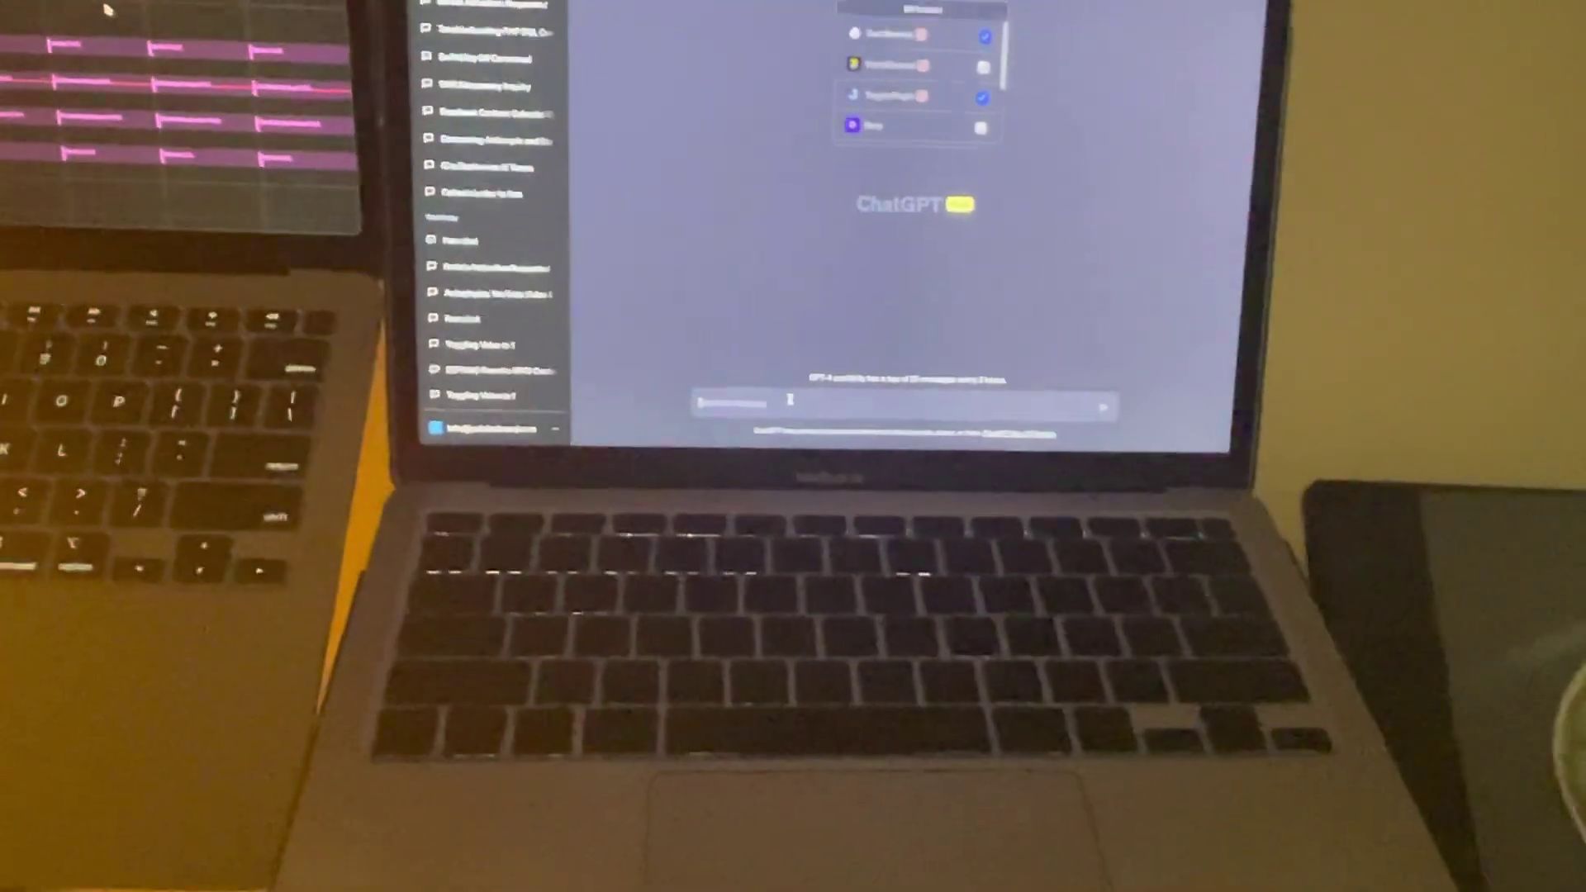
pyautogui.write('Ili')
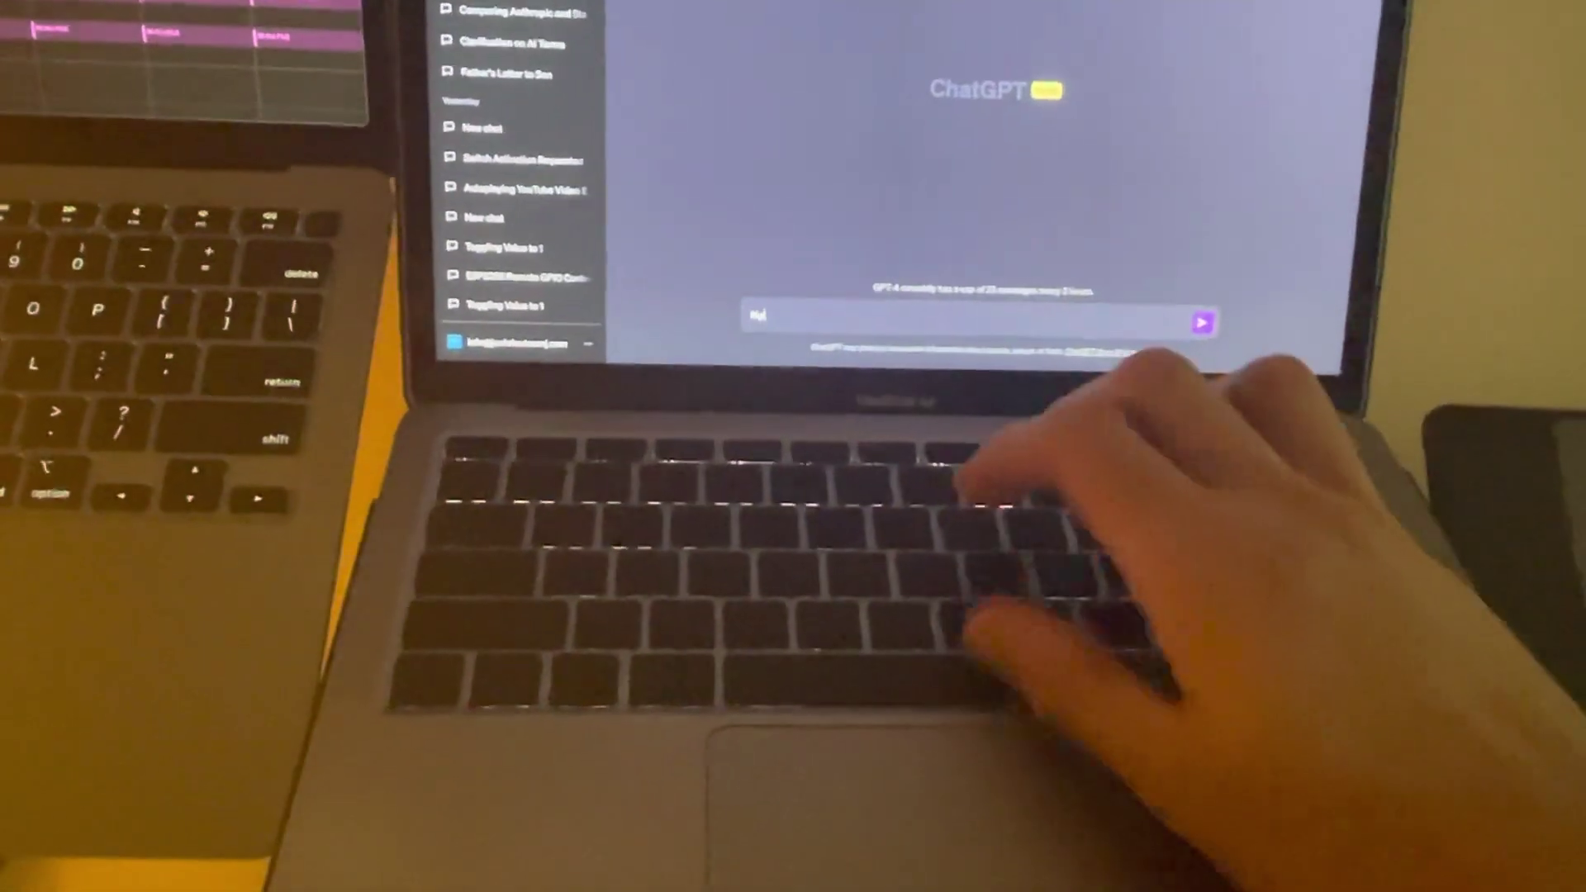
pyautogui.write('p the swi')
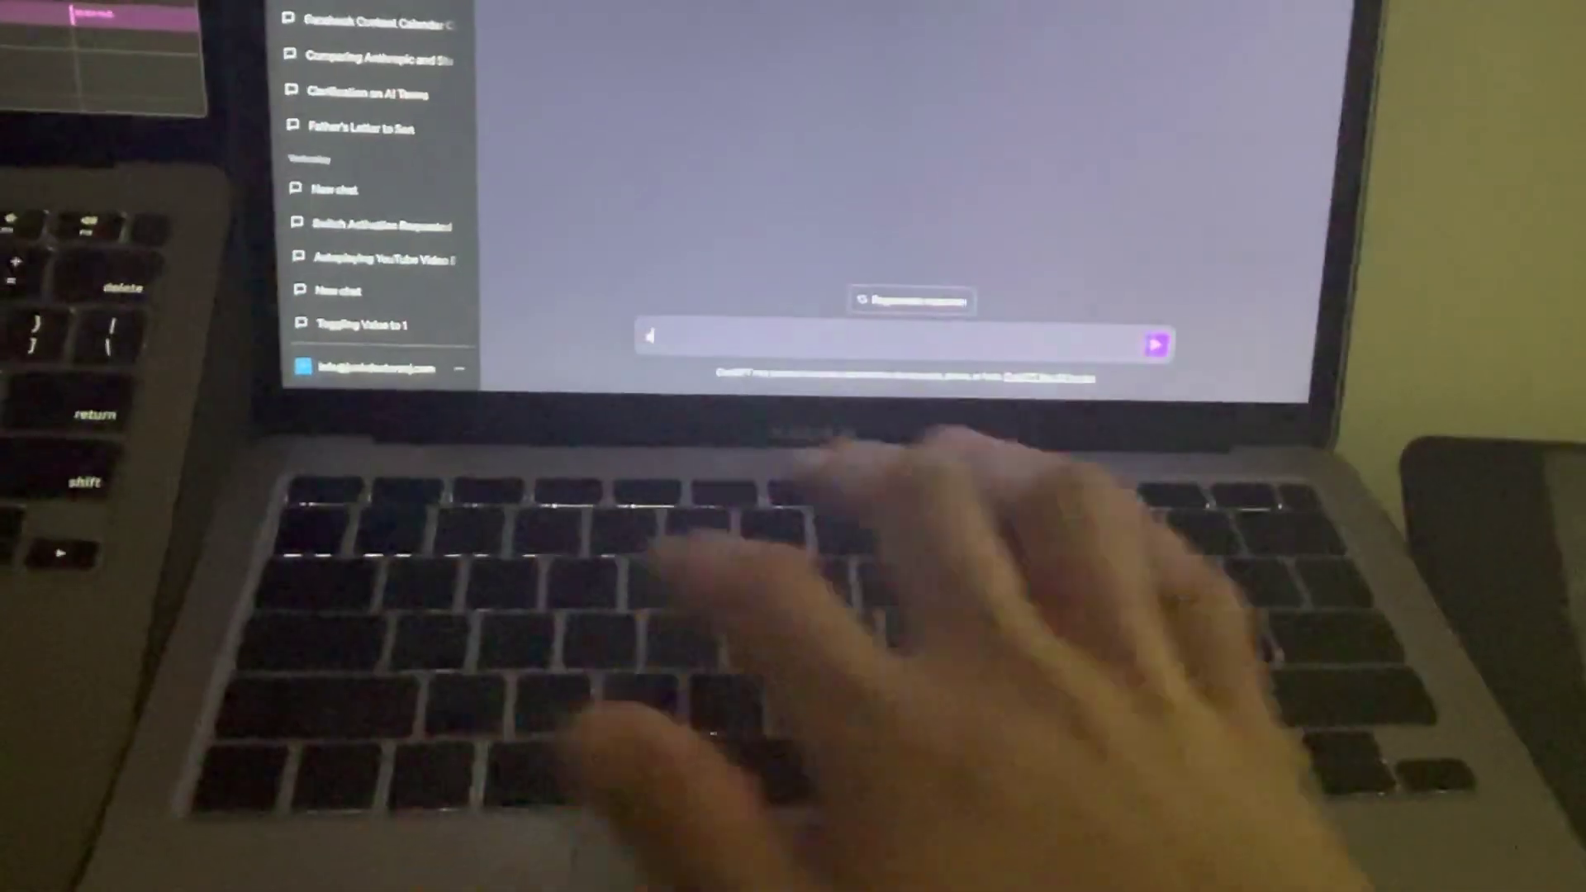
pyautogui.write('sin')
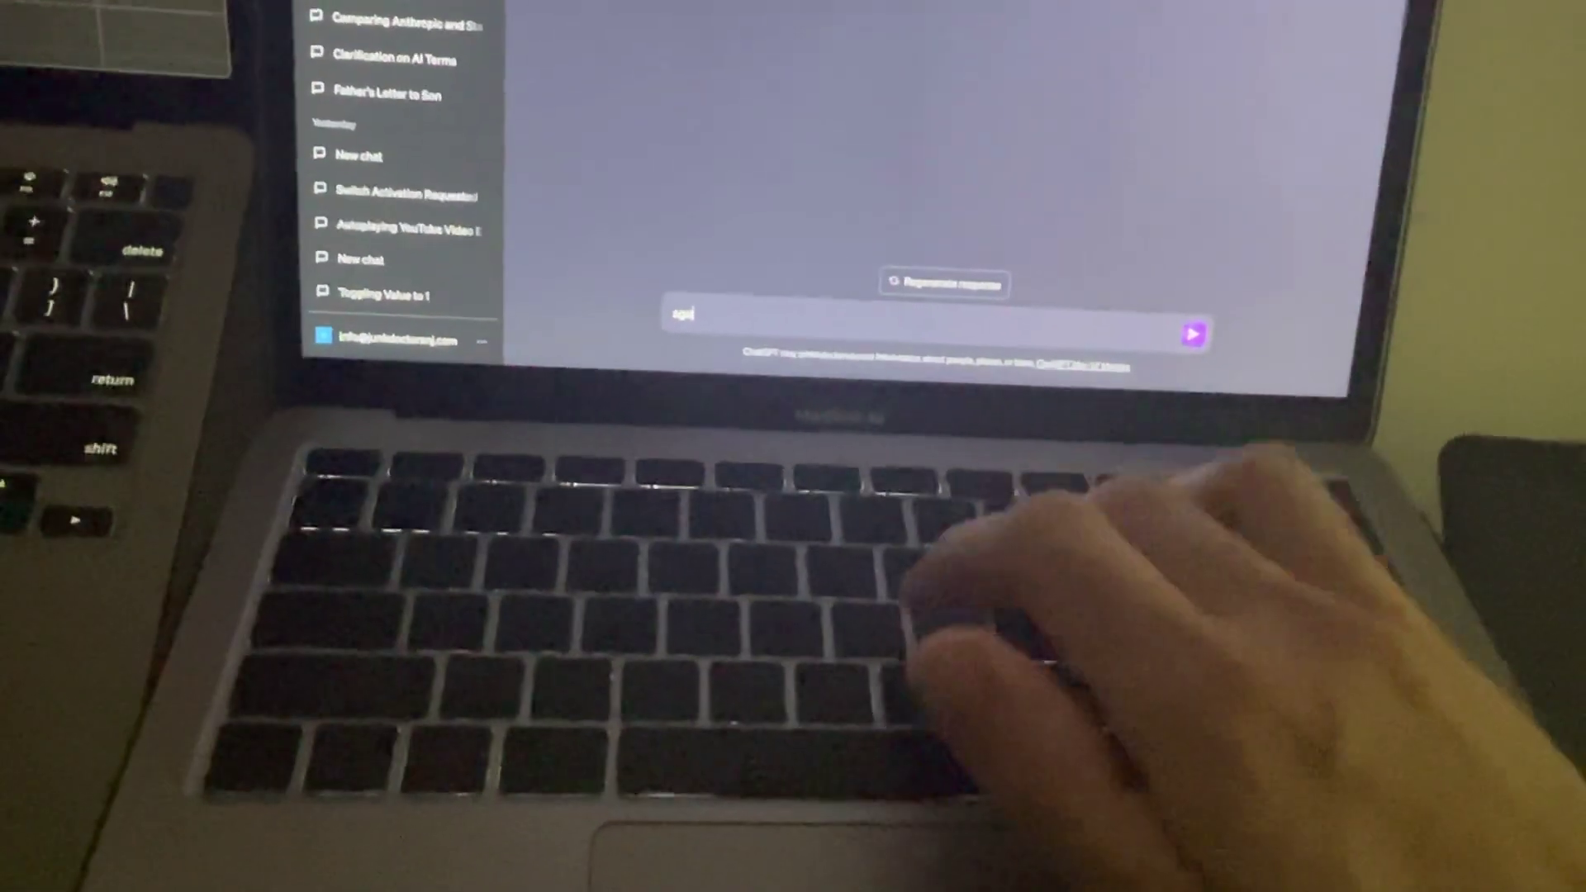